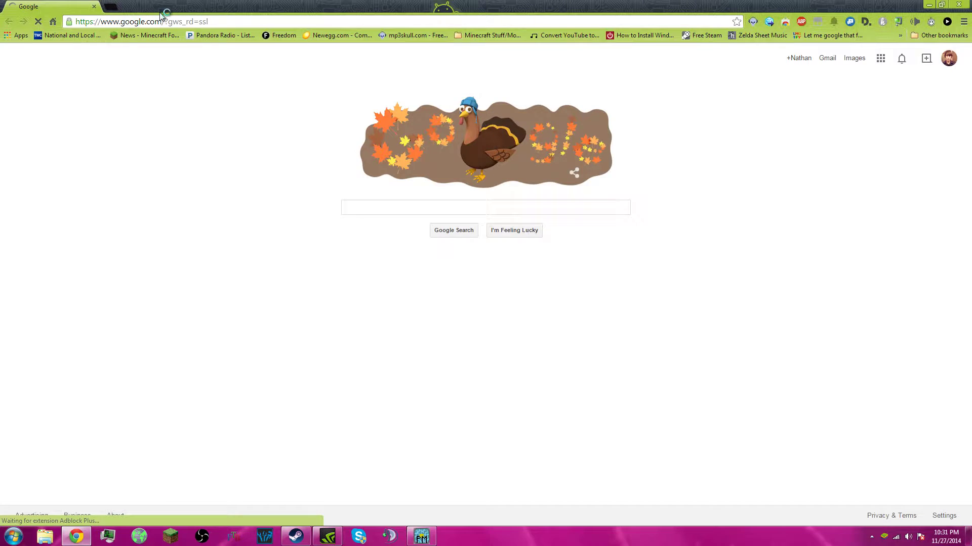
Step: Search Google for 'planetary annihilation mod manager' by typing 'pla' and picking the suggestion
{"action": "type", "text": "pla"}
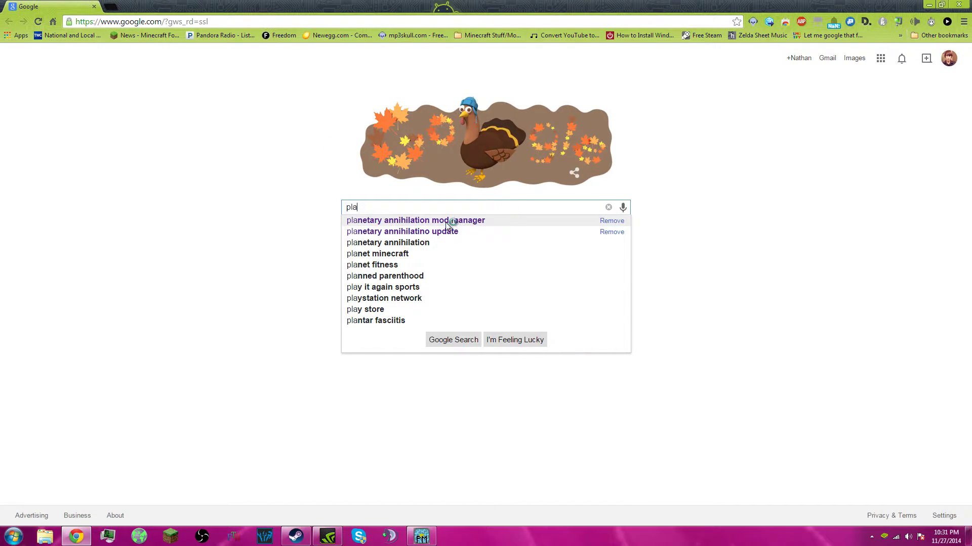
{"action": "left_click", "coordinate": [521, 225]}
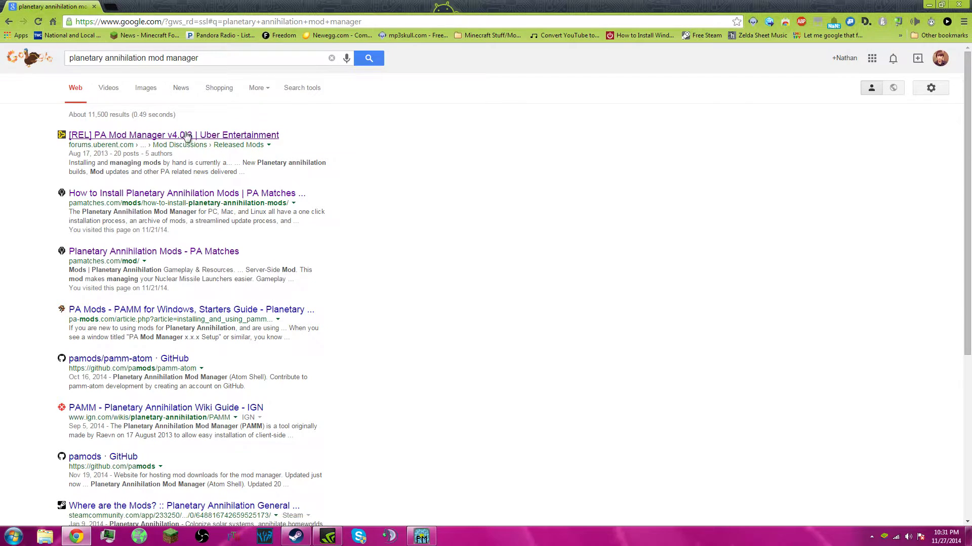
Step: Open the PA Mod Manager v4.0.3 forum thread and follow its link to the Atom Shell version
{"action": "left_click", "coordinate": [156, 137]}
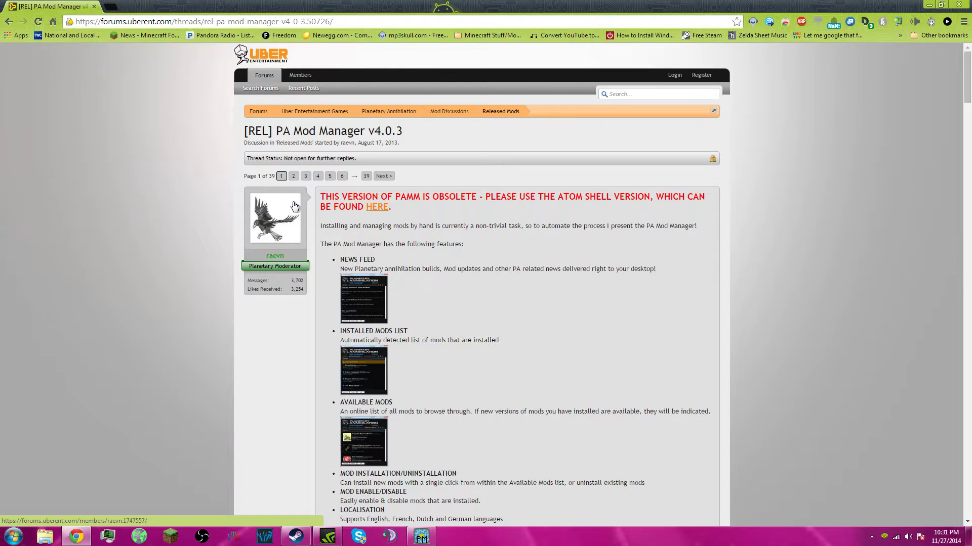
{"action": "left_click_drag", "start_coordinate": [325, 197], "coordinate": [627, 197]}
{"action": "left_click", "coordinate": [587, 207]}
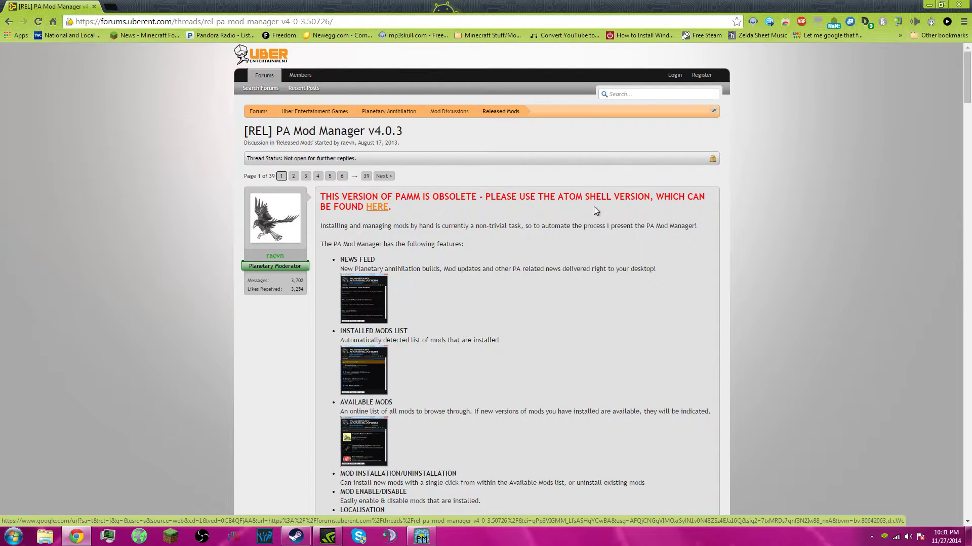
{"action": "left_click", "coordinate": [376, 206]}
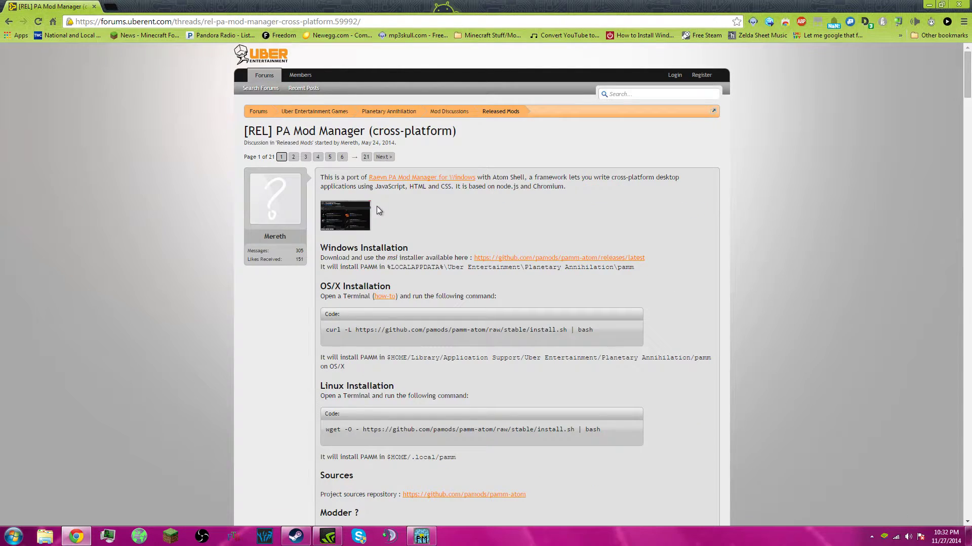
Step: Read through the Windows Installation section, including the curl install command
{"action": "left_click_drag", "start_coordinate": [320, 247], "coordinate": [408, 247]}
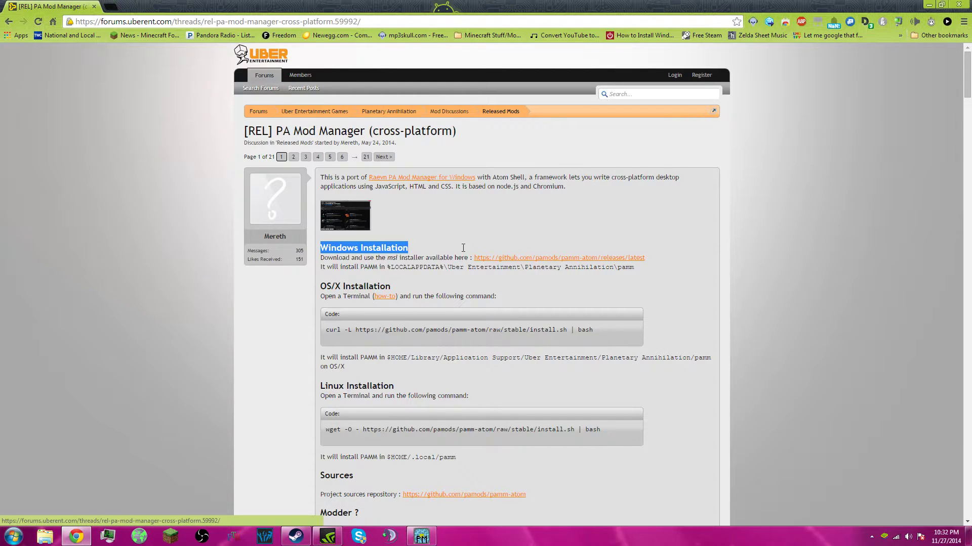
{"action": "left_click", "coordinate": [510, 253]}
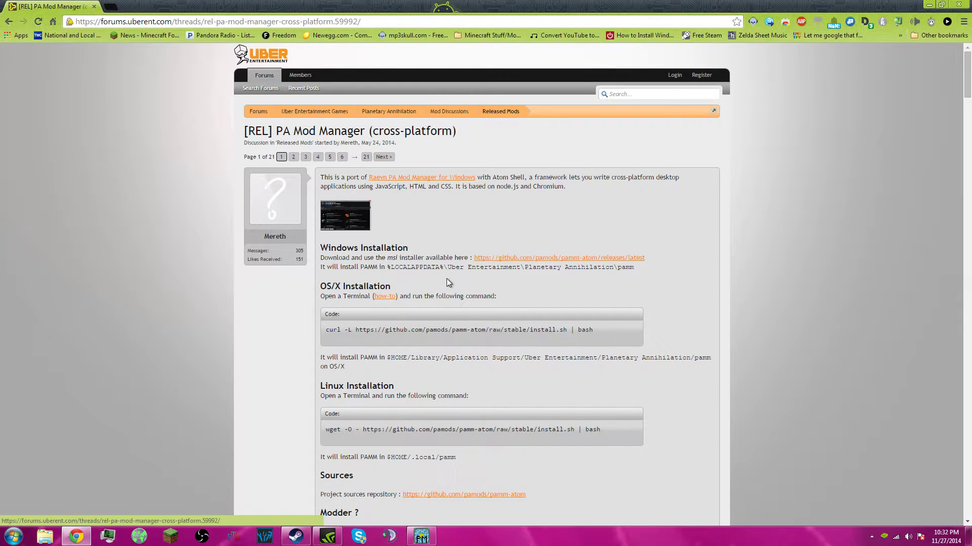
{"action": "scroll", "coordinate": [435, 273], "scroll_direction": "down", "scroll_amount": 2}
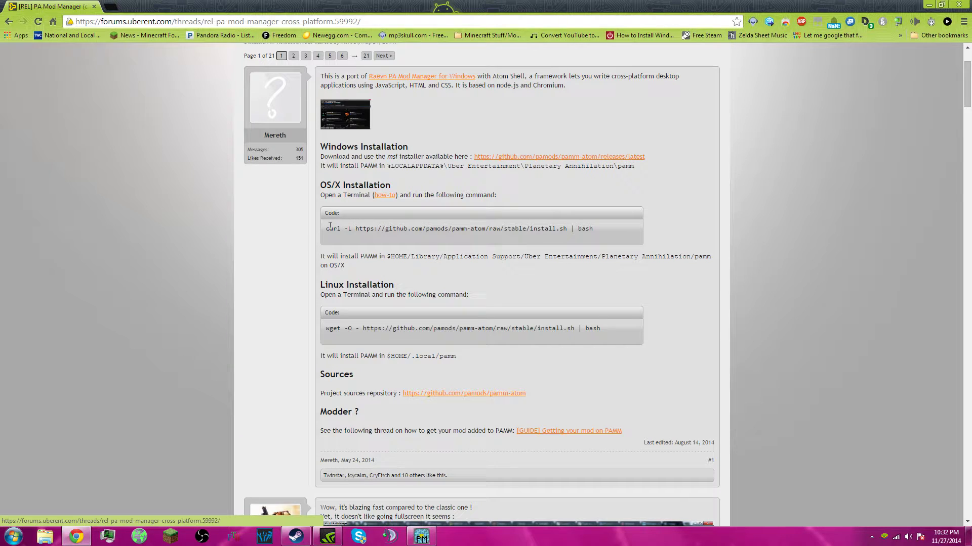
{"action": "left_click_drag", "start_coordinate": [330, 224], "coordinate": [672, 224]}
{"action": "left_click", "coordinate": [643, 229]}
{"action": "scroll", "coordinate": [578, 244], "scroll_direction": "down", "scroll_amount": 1}
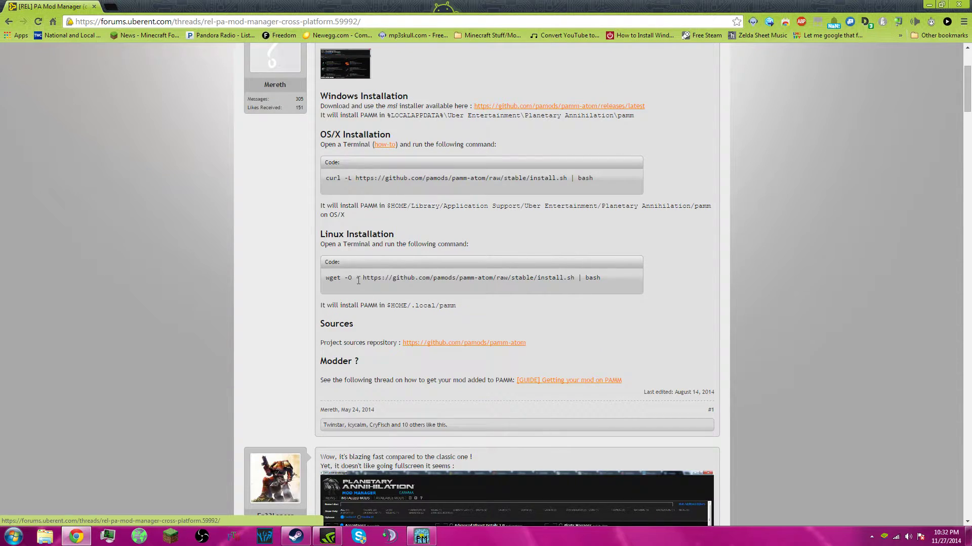
{"action": "scroll", "coordinate": [413, 289], "scroll_direction": "up", "scroll_amount": 1}
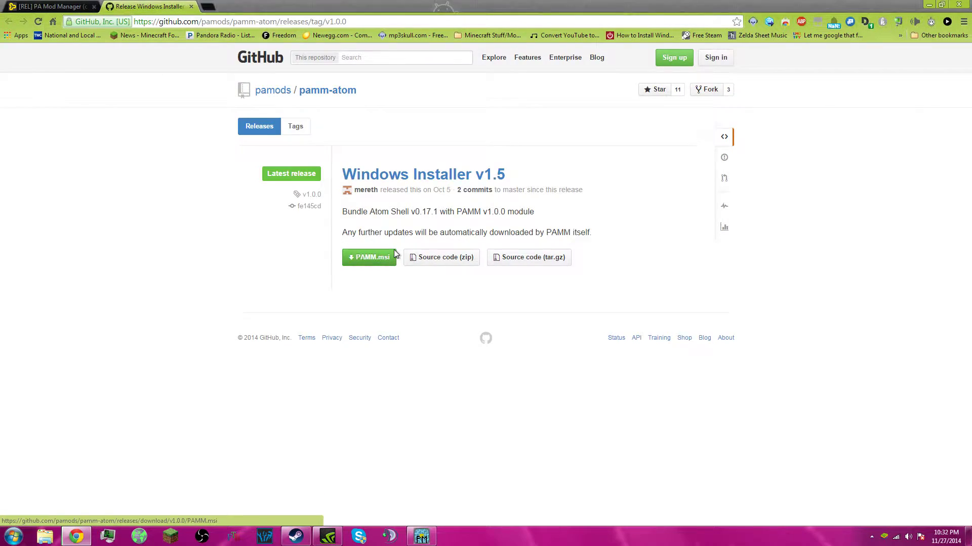
Step: Save PAMM.msi into Downloads, replacing the existing copy
{"action": "left_click", "coordinate": [518, 107]}
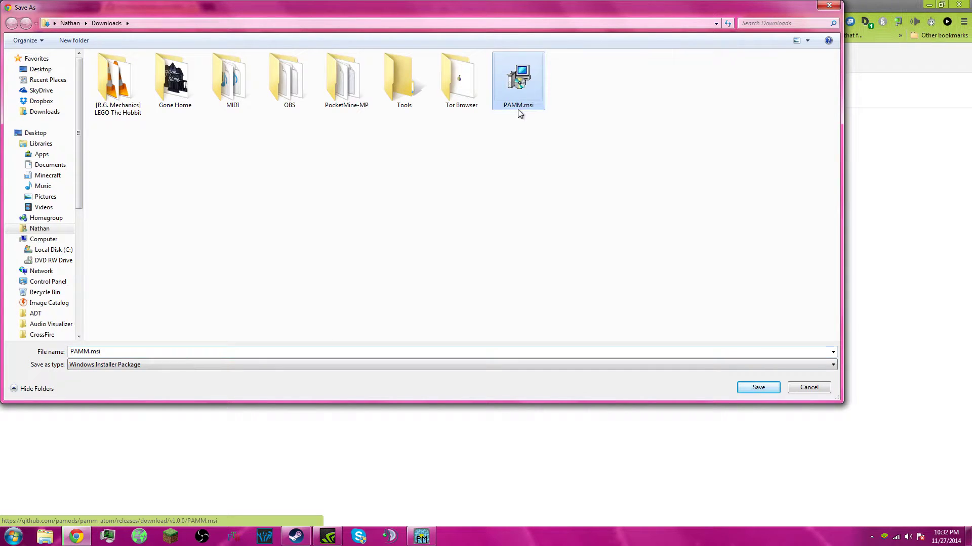
{"action": "left_click", "coordinate": [775, 389]}
{"action": "left_click", "coordinate": [517, 276]}
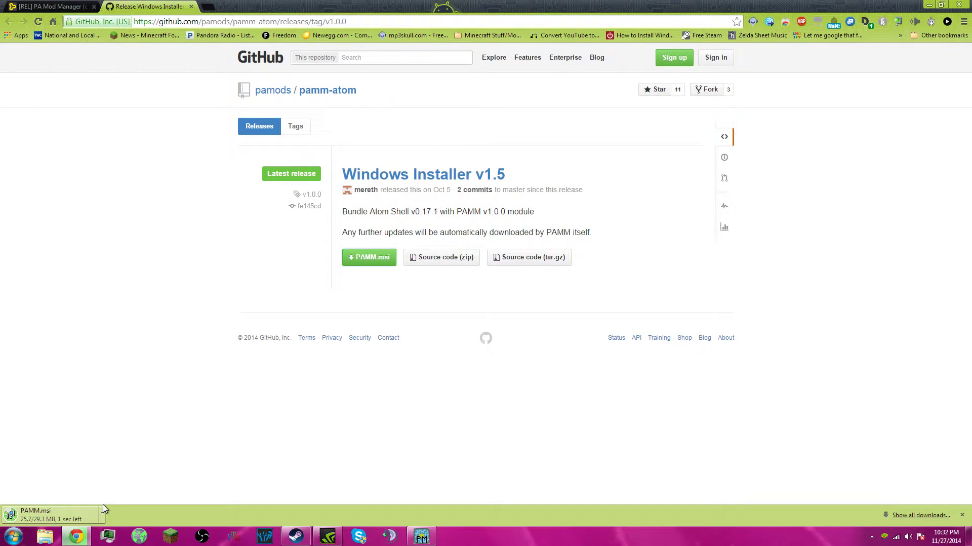
Step: Run the downloaded PAMM.msi past the security warning, then cancel and close the setup wizard
{"action": "left_click", "coordinate": [76, 511]}
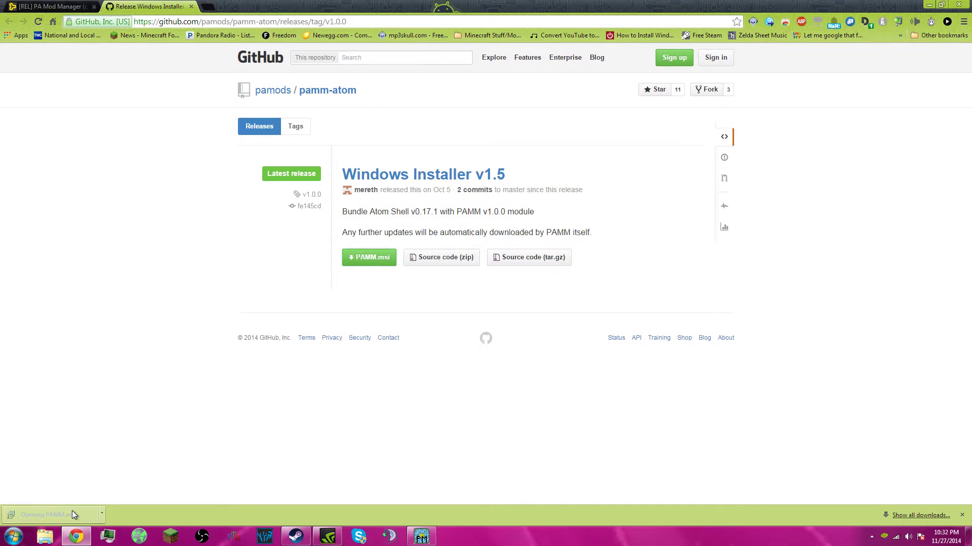
{"action": "left_click", "coordinate": [513, 275]}
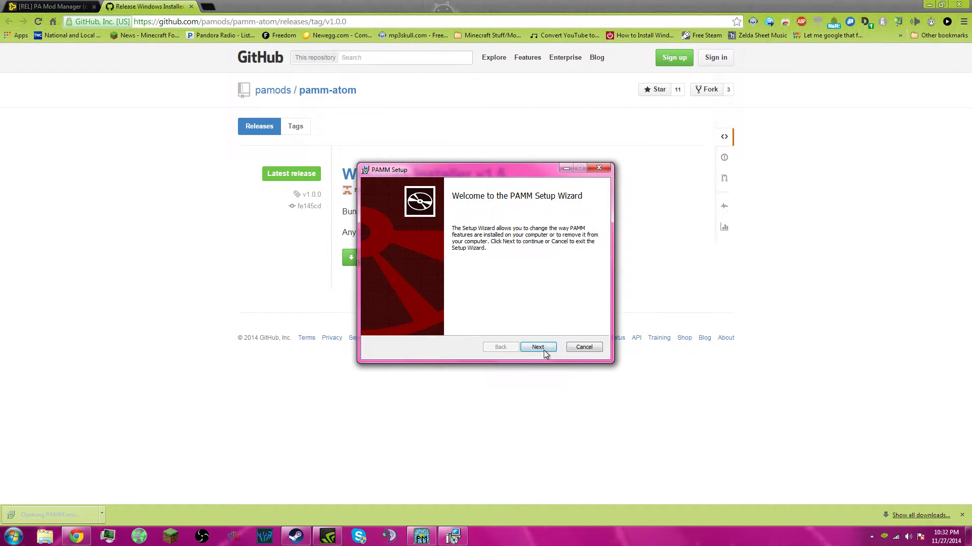
{"action": "left_click", "coordinate": [545, 349]}
{"action": "left_click", "coordinate": [583, 347]}
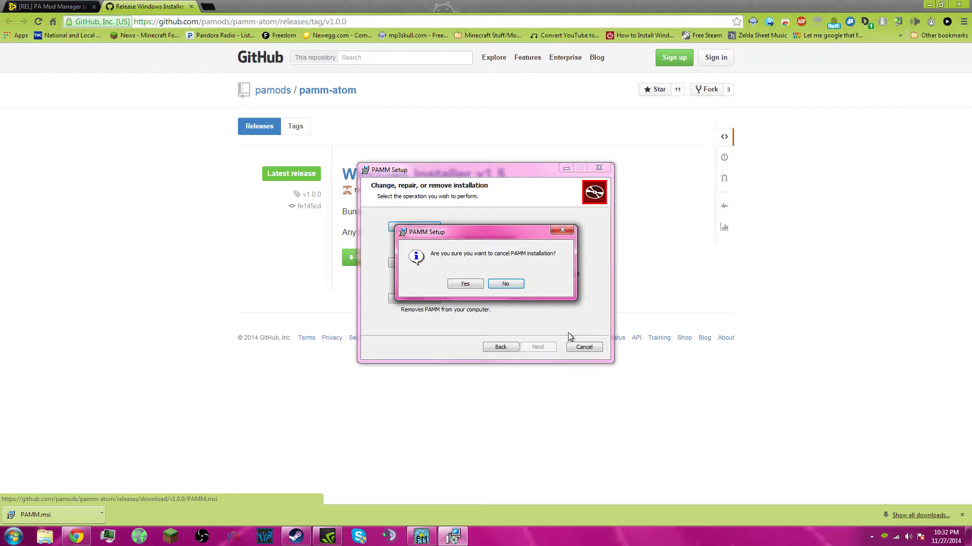
{"action": "left_click", "coordinate": [465, 284]}
{"action": "left_click", "coordinate": [540, 347]}
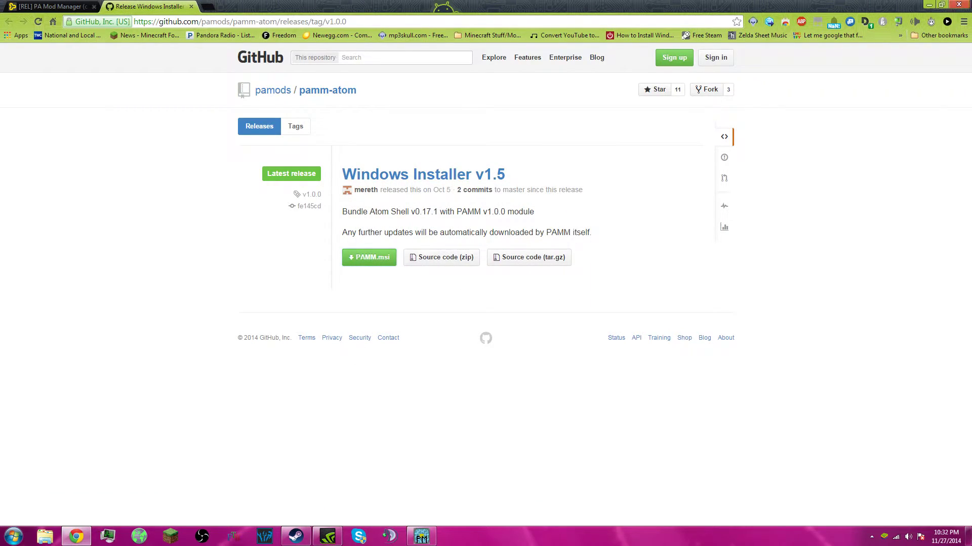
Step: Launch PA Mod Manager from the desktop, update Queller AI via 'update all', then view Available Mods
{"action": "left_click", "coordinate": [929, 4]}
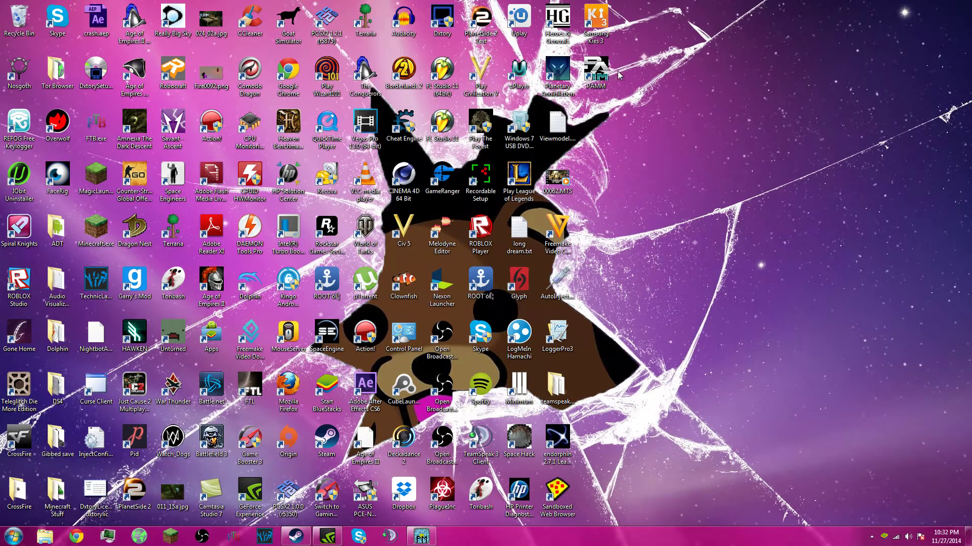
{"action": "double_click", "coordinate": [591, 74]}
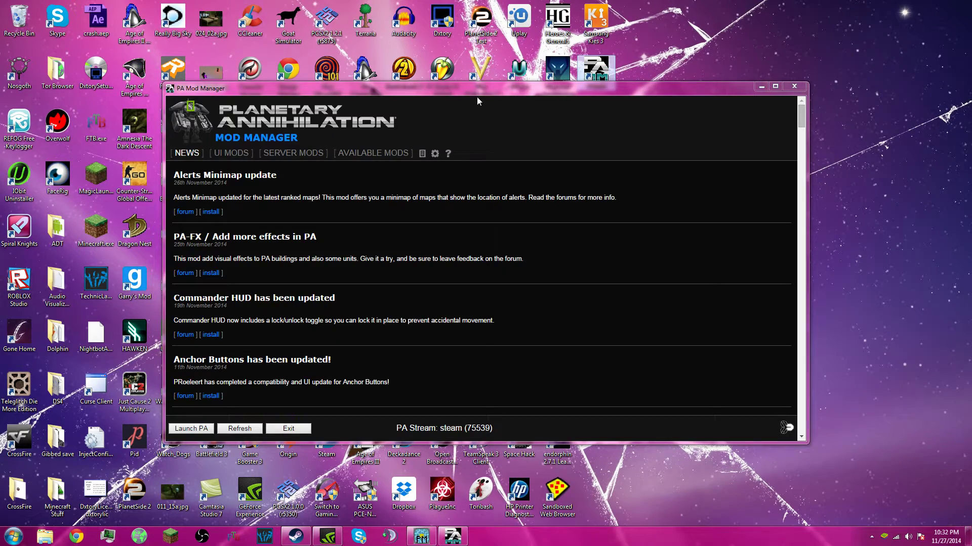
{"action": "left_click", "coordinate": [309, 154]}
{"action": "left_click", "coordinate": [293, 191]}
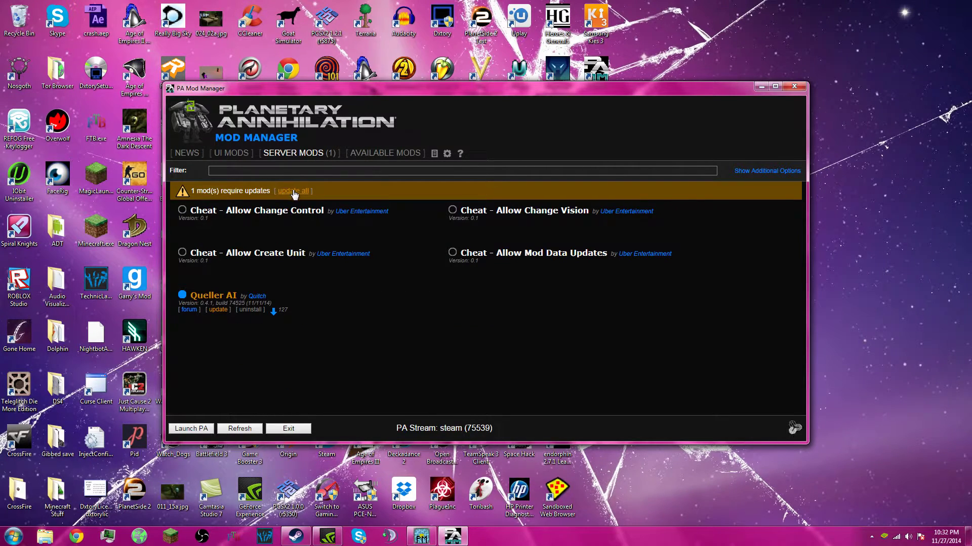
{"action": "left_click", "coordinate": [368, 158]}
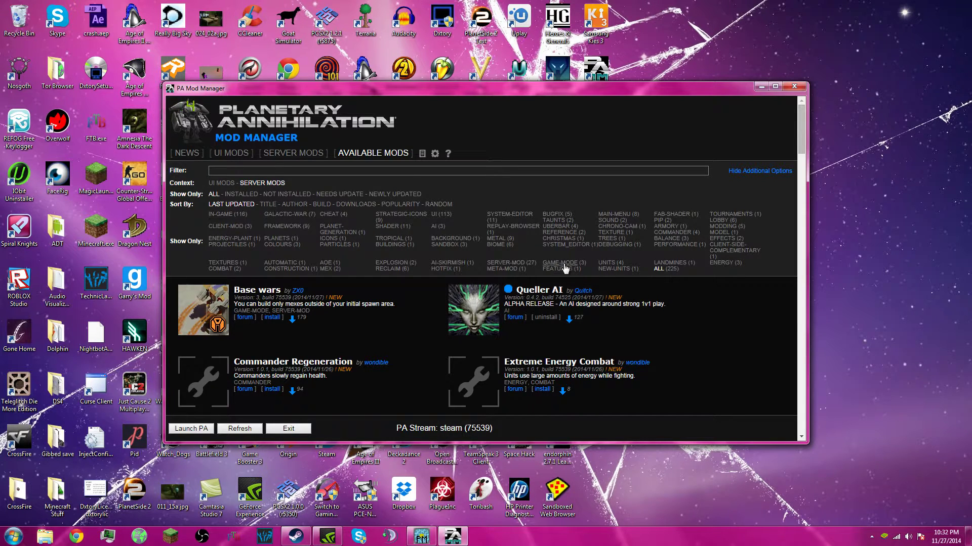
{"action": "left_click", "coordinate": [329, 263]}
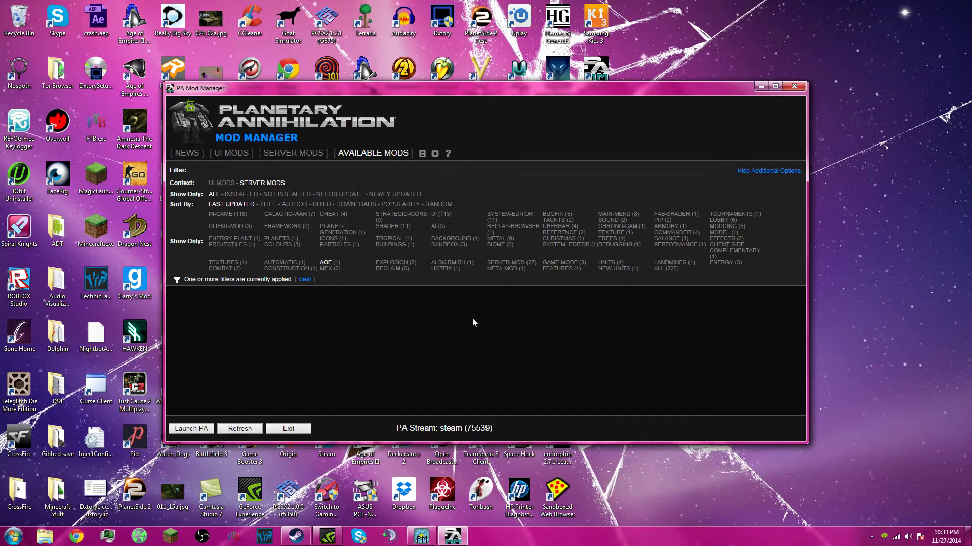
{"action": "left_click", "coordinate": [666, 215]}
{"action": "left_click", "coordinate": [283, 214]}
{"action": "left_click", "coordinate": [227, 214]}
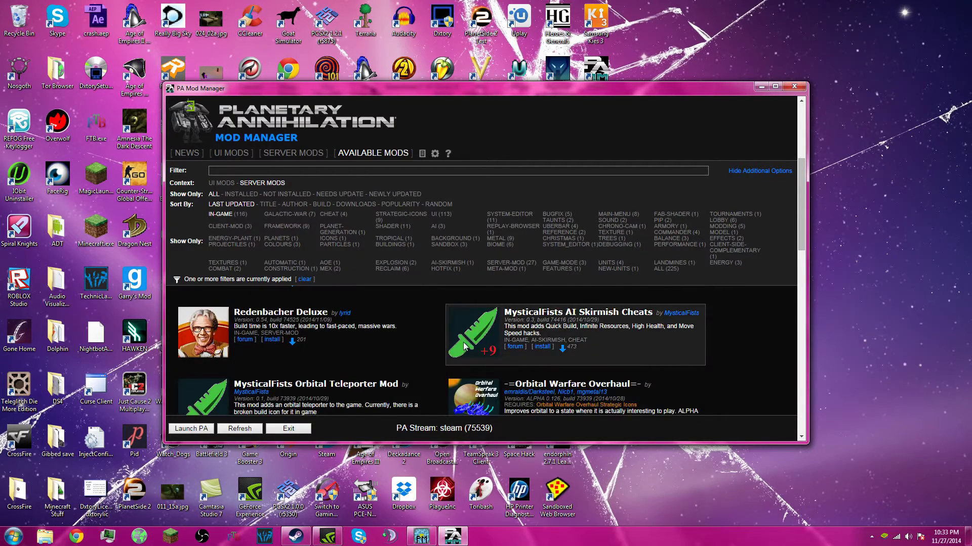
{"action": "left_click", "coordinate": [304, 279]}
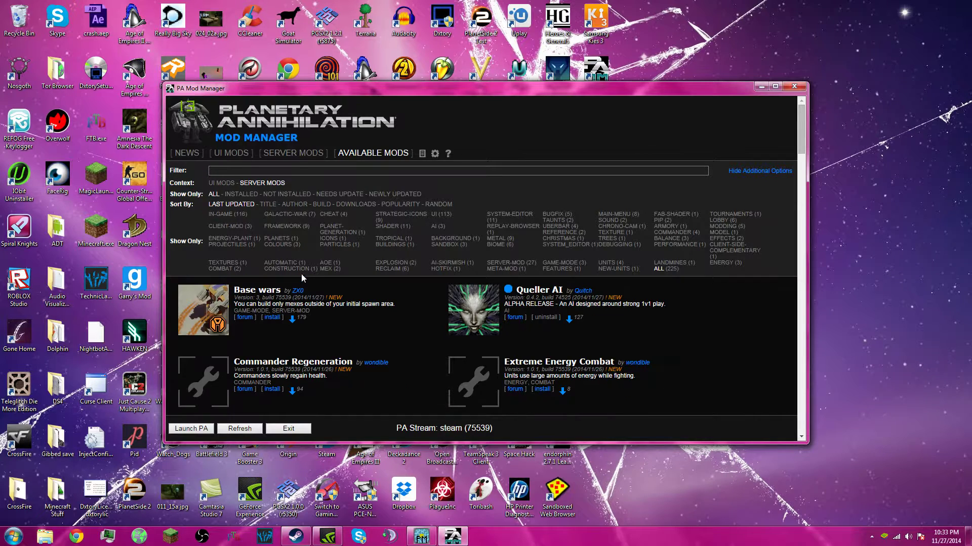
{"action": "left_click", "coordinate": [325, 263]}
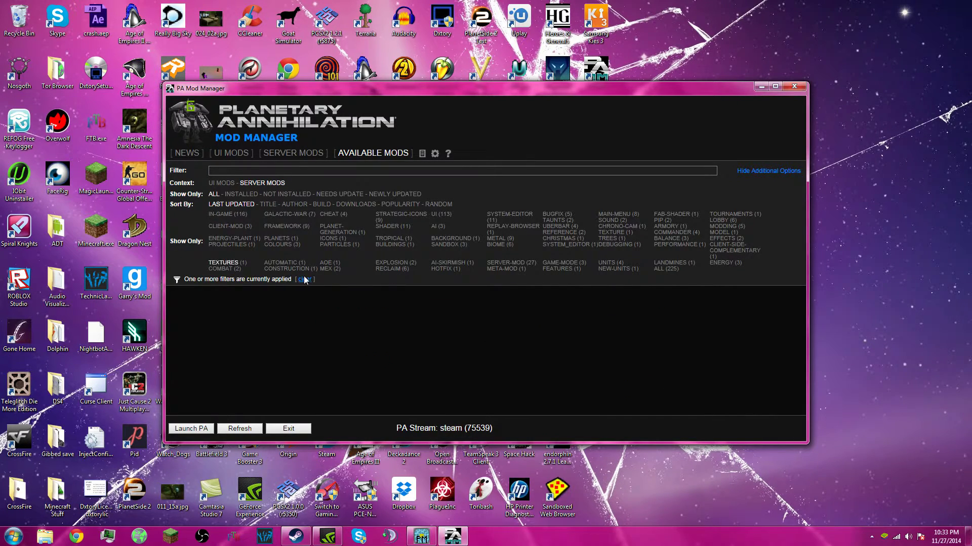
{"action": "left_click", "coordinate": [304, 279]}
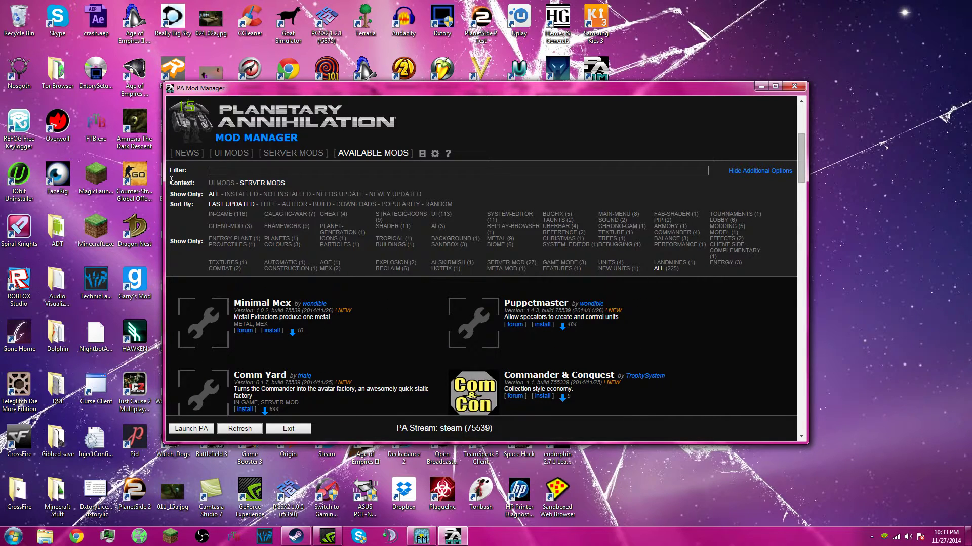
{"action": "left_click", "coordinate": [748, 172]}
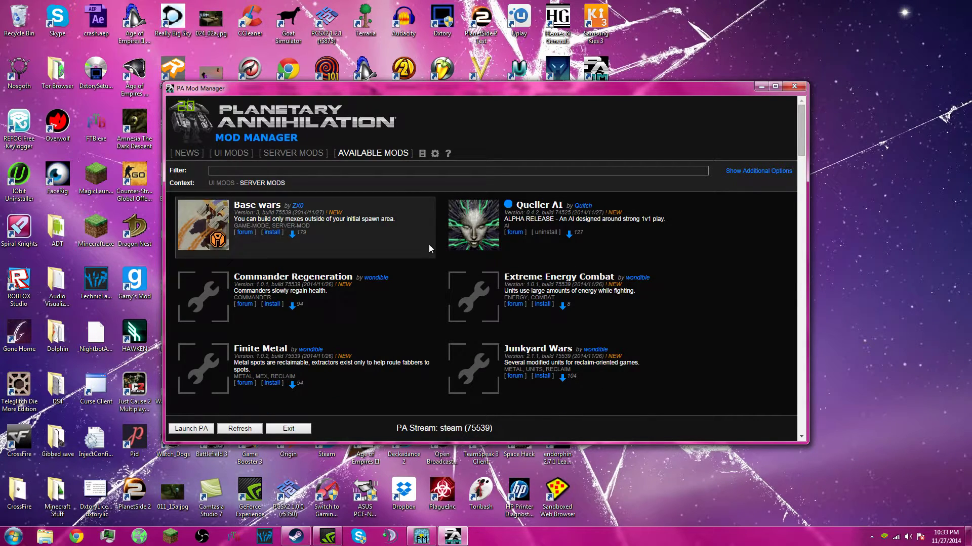
{"action": "scroll", "coordinate": [313, 254], "scroll_direction": "down", "scroll_amount": 1}
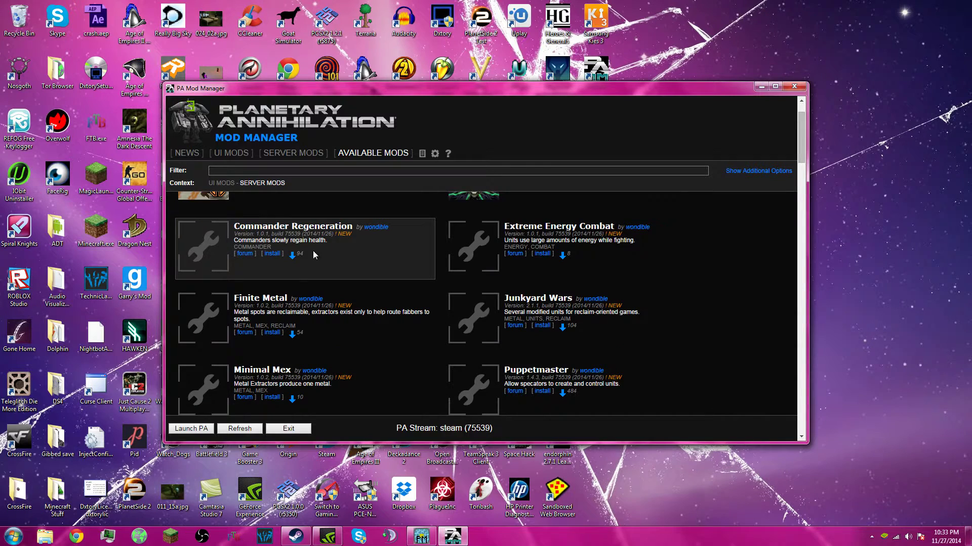
{"action": "scroll", "coordinate": [304, 250], "scroll_direction": "up", "scroll_amount": 1}
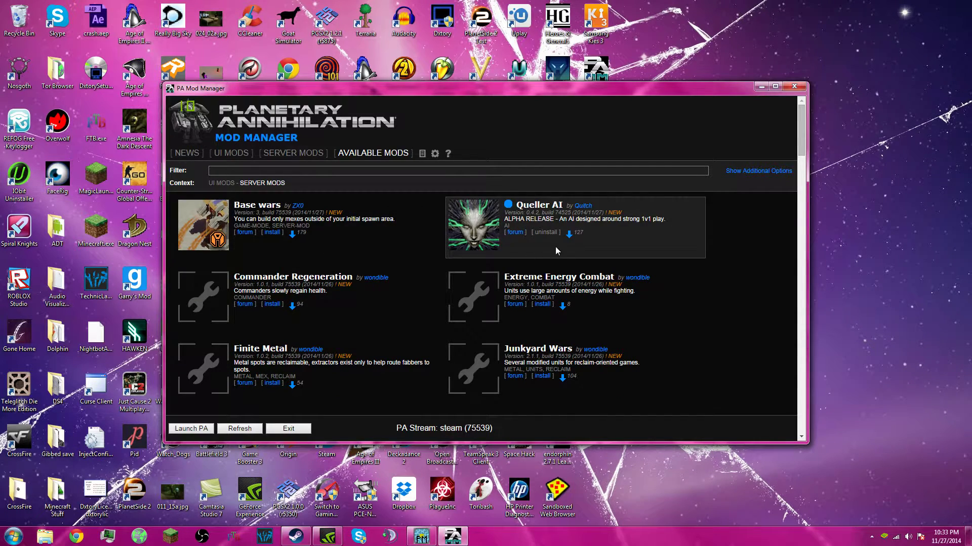
{"action": "scroll", "coordinate": [557, 253], "scroll_direction": "down", "scroll_amount": 2}
{"action": "scroll", "coordinate": [558, 256], "scroll_direction": "down", "scroll_amount": 4}
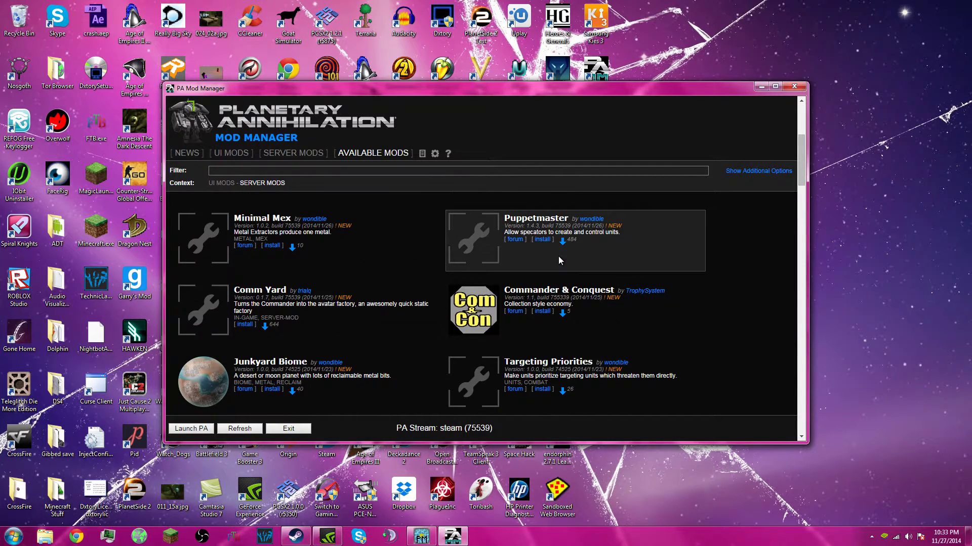
{"action": "scroll", "coordinate": [551, 260], "scroll_direction": "down", "scroll_amount": 6}
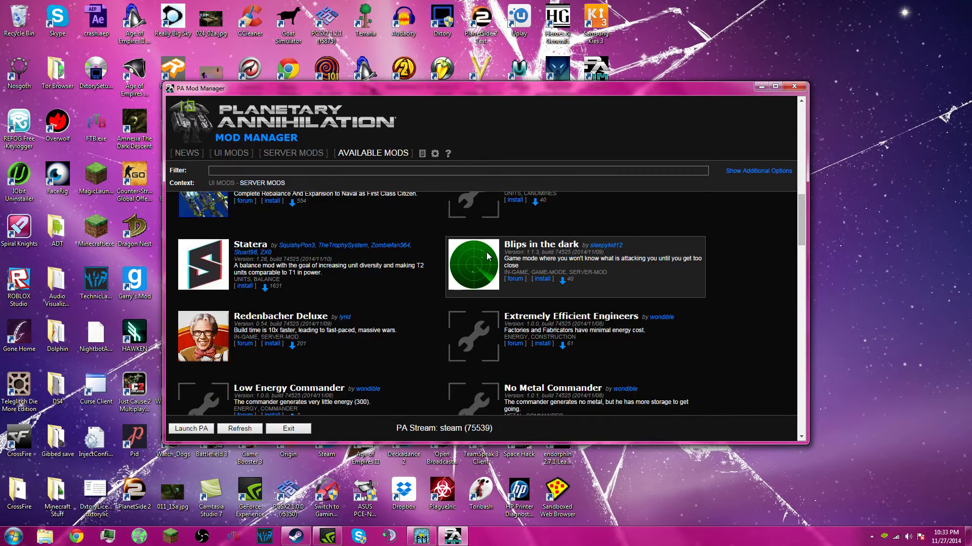
{"action": "scroll", "coordinate": [320, 242], "scroll_direction": "down", "scroll_amount": 6}
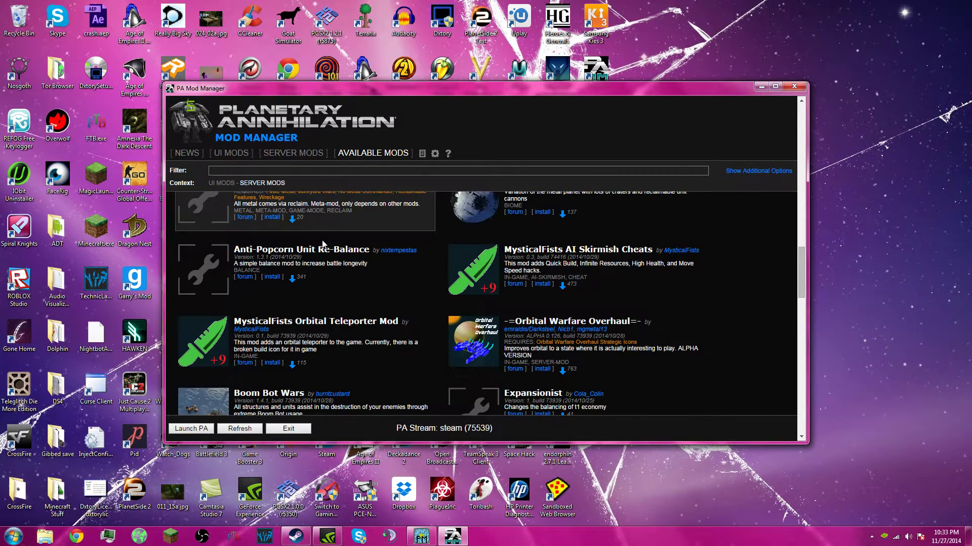
{"action": "scroll", "coordinate": [409, 241], "scroll_direction": "down", "scroll_amount": 4}
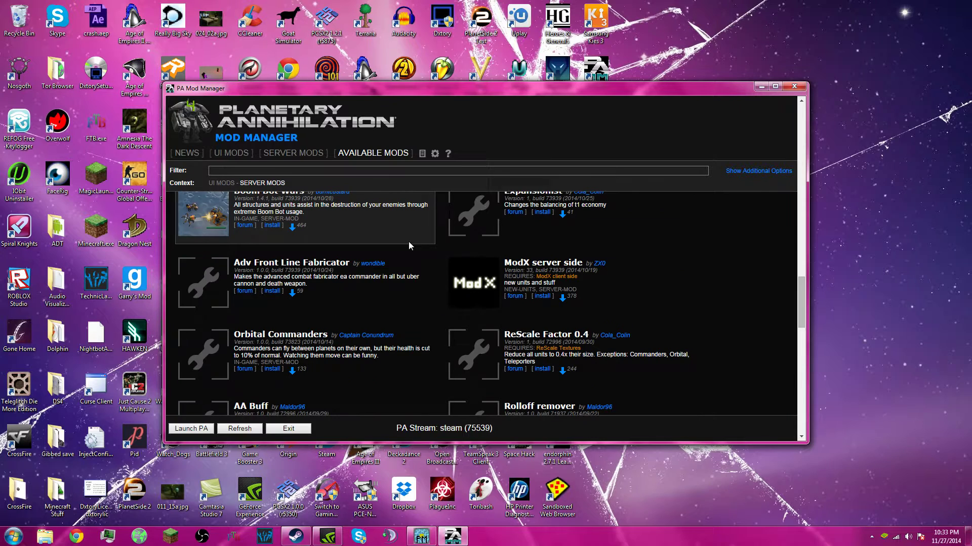
{"action": "scroll", "coordinate": [370, 230], "scroll_direction": "up", "scroll_amount": 1}
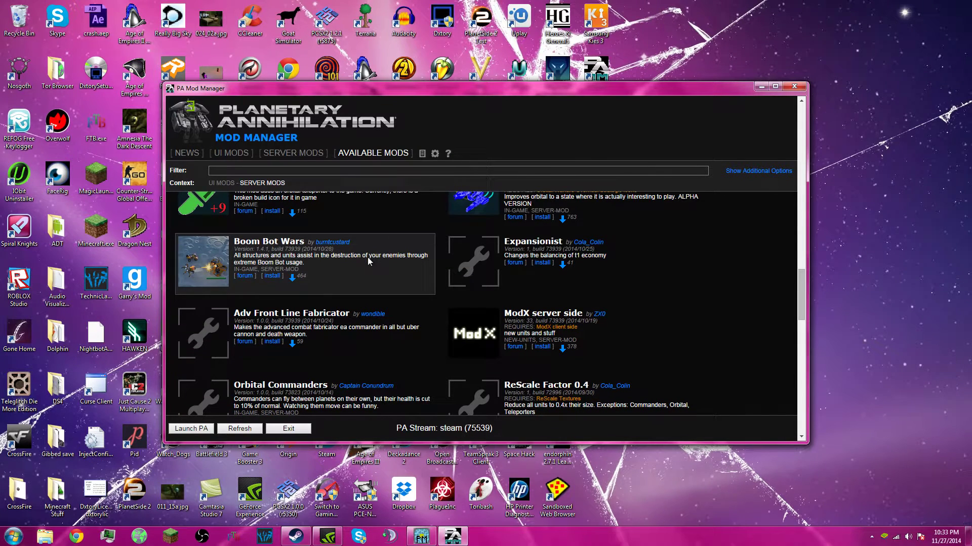
{"action": "scroll", "coordinate": [557, 309], "scroll_direction": "down", "scroll_amount": 4}
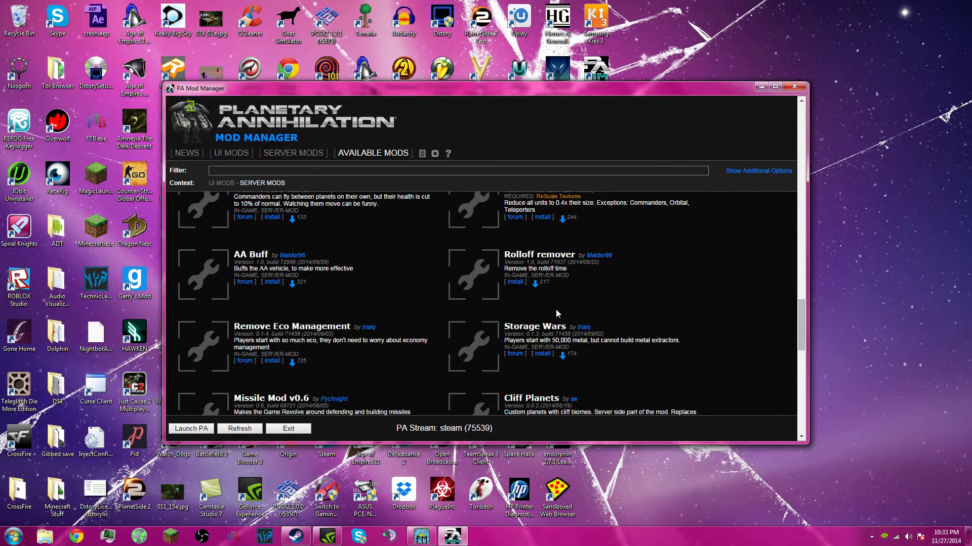
{"action": "scroll", "coordinate": [555, 309], "scroll_direction": "down", "scroll_amount": 6}
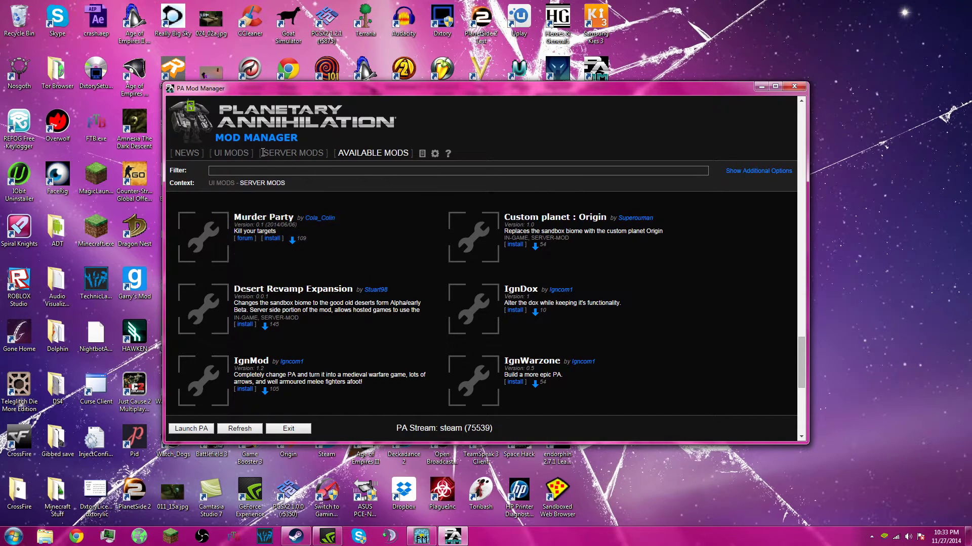
Step: Toggle between the UI Mods and Server Mods lists, finishing on UI Mods after scrolling it
{"action": "left_click", "coordinate": [241, 154]}
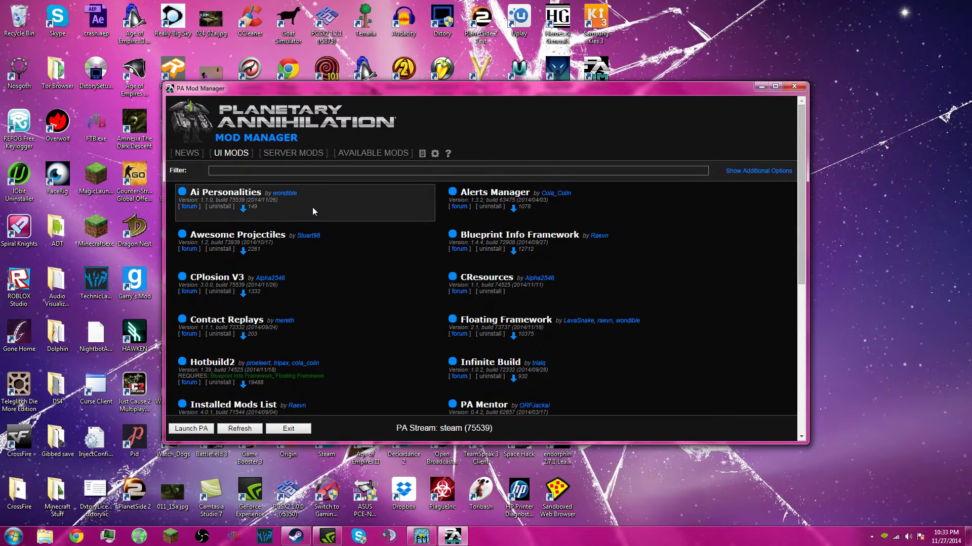
{"action": "left_click", "coordinate": [270, 154]}
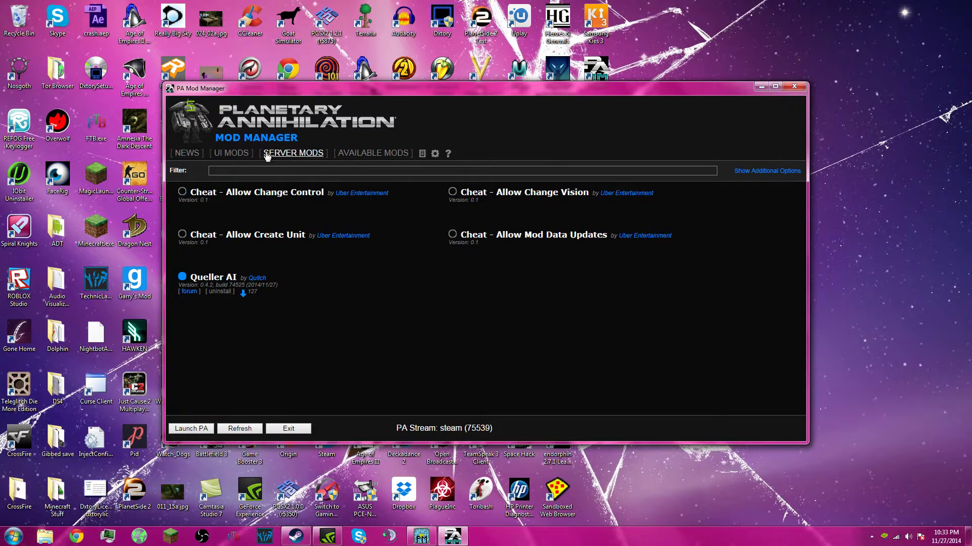
{"action": "left_click", "coordinate": [238, 154]}
{"action": "left_click", "coordinate": [274, 154]}
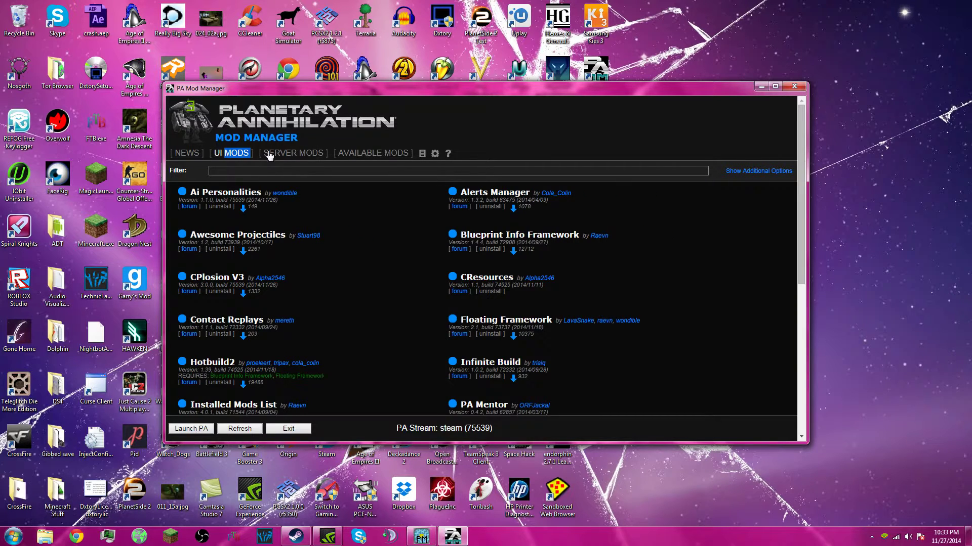
{"action": "left_click", "coordinate": [234, 153]}
{"action": "left_click", "coordinate": [310, 157]}
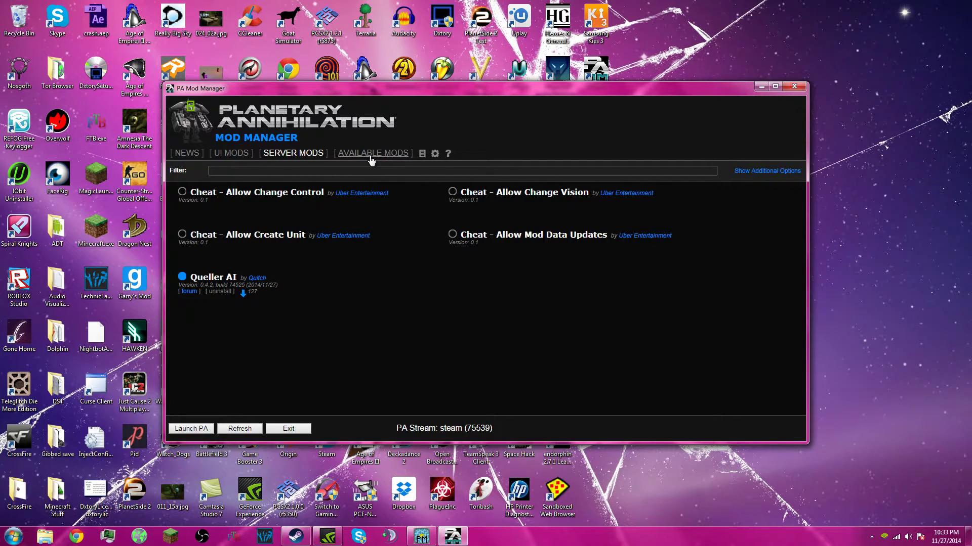
{"action": "left_click", "coordinate": [239, 157]}
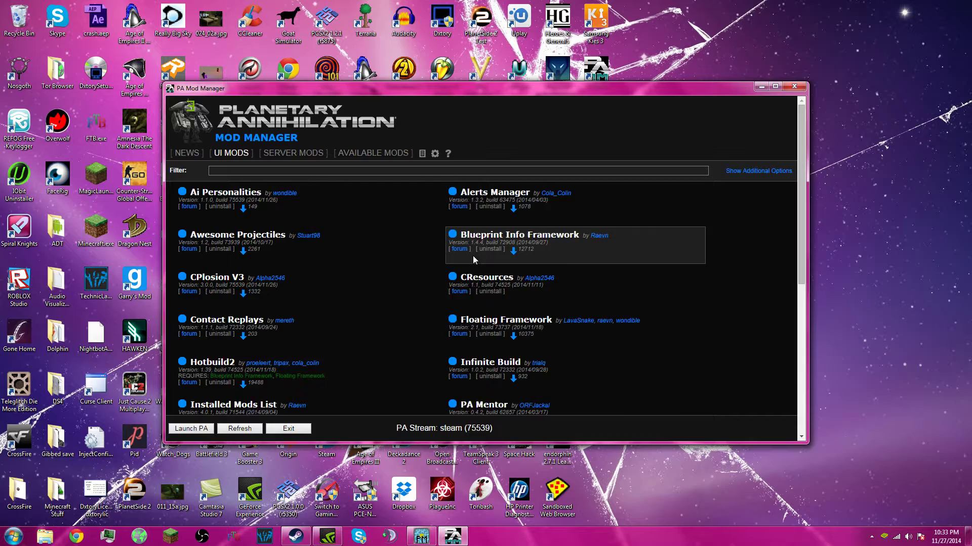
{"action": "scroll", "coordinate": [471, 253], "scroll_direction": "down", "scroll_amount": 6}
{"action": "scroll", "coordinate": [386, 258], "scroll_direction": "up", "scroll_amount": 8}
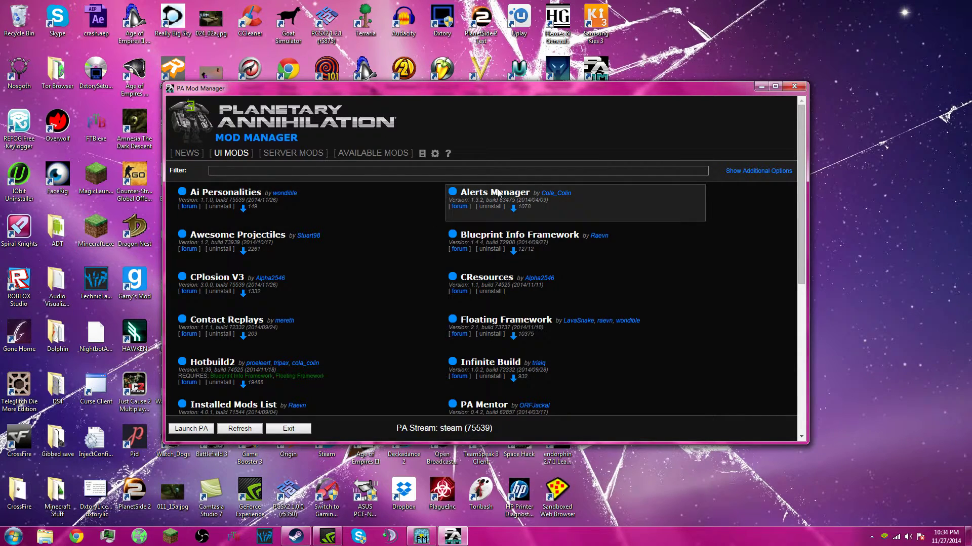
{"action": "left_click", "coordinate": [316, 144]}
{"action": "left_click", "coordinate": [233, 154]}
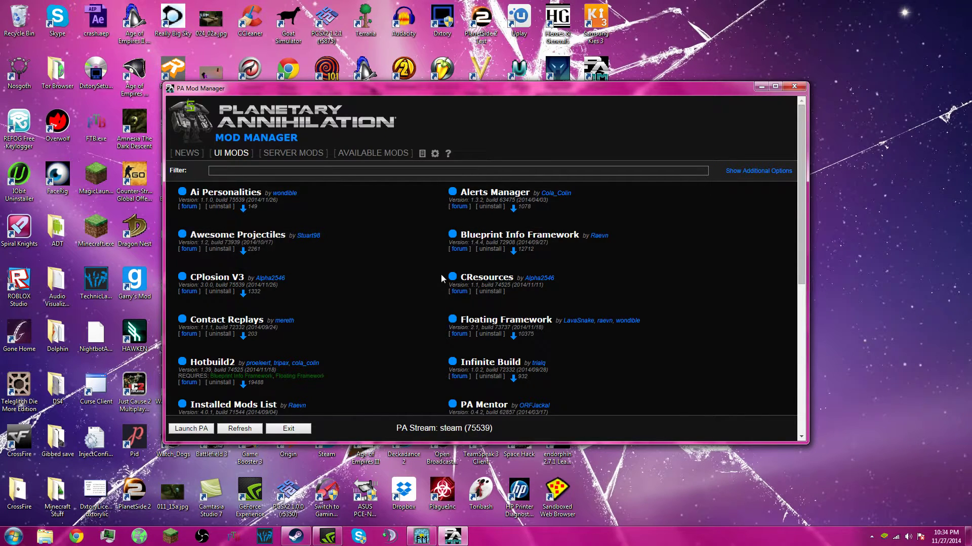
{"action": "scroll", "coordinate": [441, 274], "scroll_direction": "down", "scroll_amount": 2}
{"action": "scroll", "coordinate": [256, 270], "scroll_direction": "down", "scroll_amount": 1}
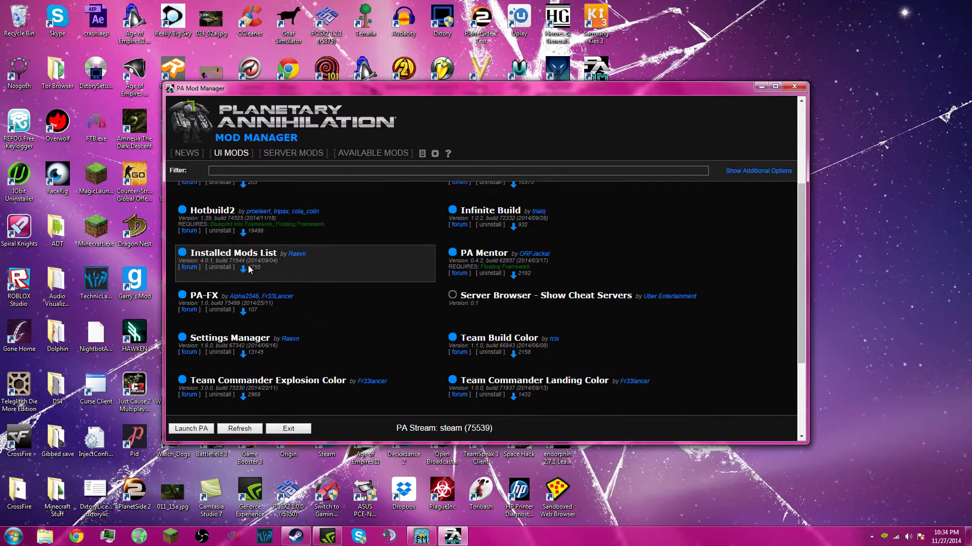
{"action": "scroll", "coordinate": [250, 269], "scroll_direction": "down", "scroll_amount": 1}
{"action": "scroll", "coordinate": [247, 270], "scroll_direction": "down", "scroll_amount": 2}
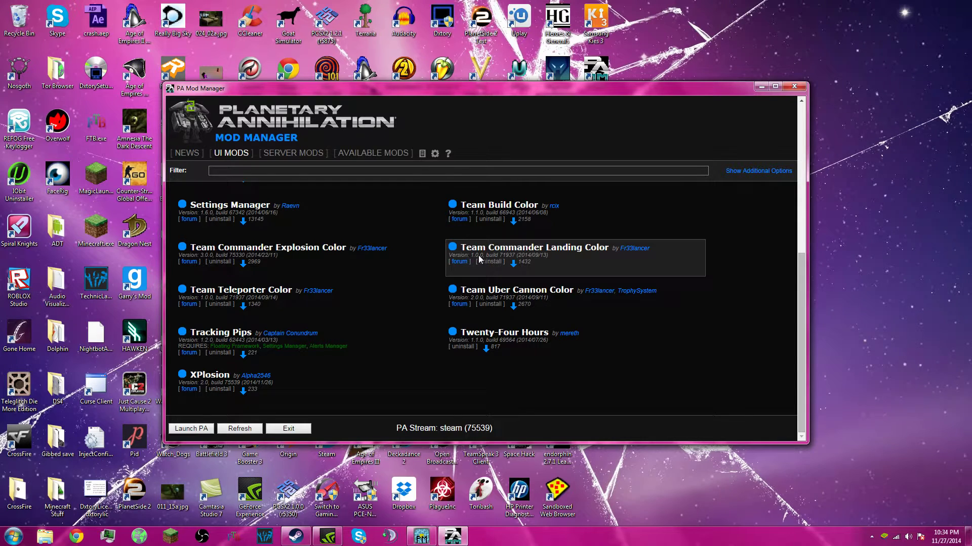
{"action": "scroll", "coordinate": [480, 259], "scroll_direction": "up", "scroll_amount": 7}
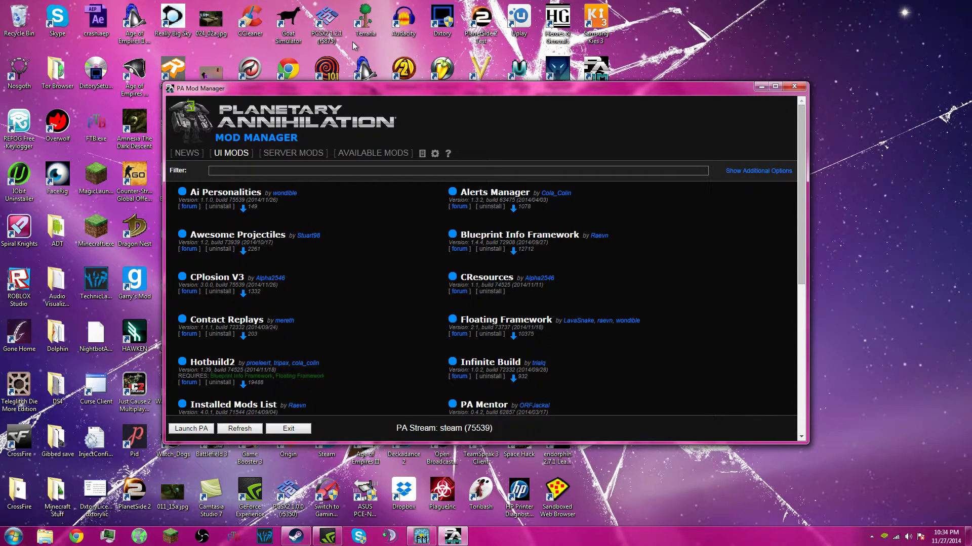
{"action": "scroll", "coordinate": [520, 263], "scroll_direction": "down", "scroll_amount": 7}
{"action": "scroll", "coordinate": [509, 257], "scroll_direction": "up", "scroll_amount": 7}
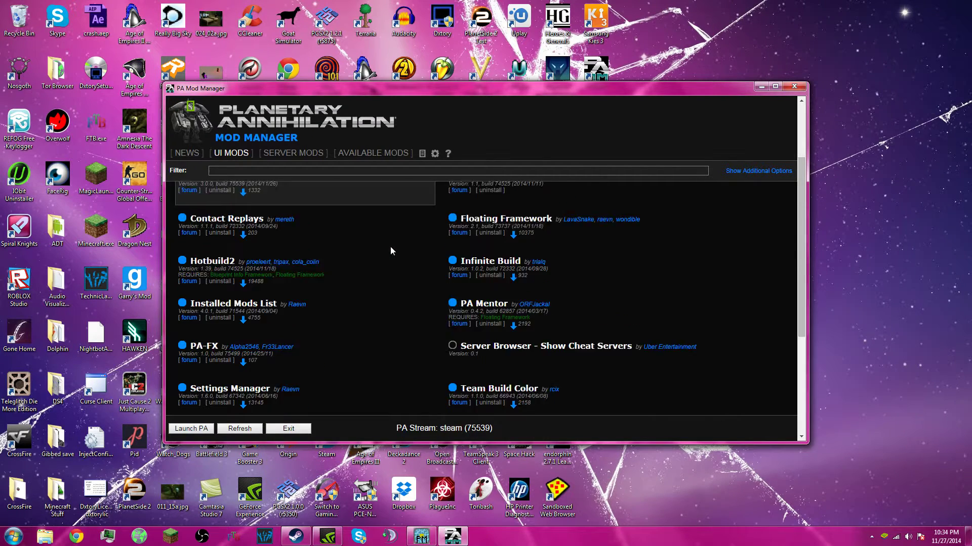
{"action": "scroll", "coordinate": [390, 248], "scroll_direction": "down", "scroll_amount": 3}
{"action": "scroll", "coordinate": [390, 248], "scroll_direction": "up", "scroll_amount": 3}
{"action": "scroll", "coordinate": [390, 248], "scroll_direction": "down", "scroll_amount": 2}
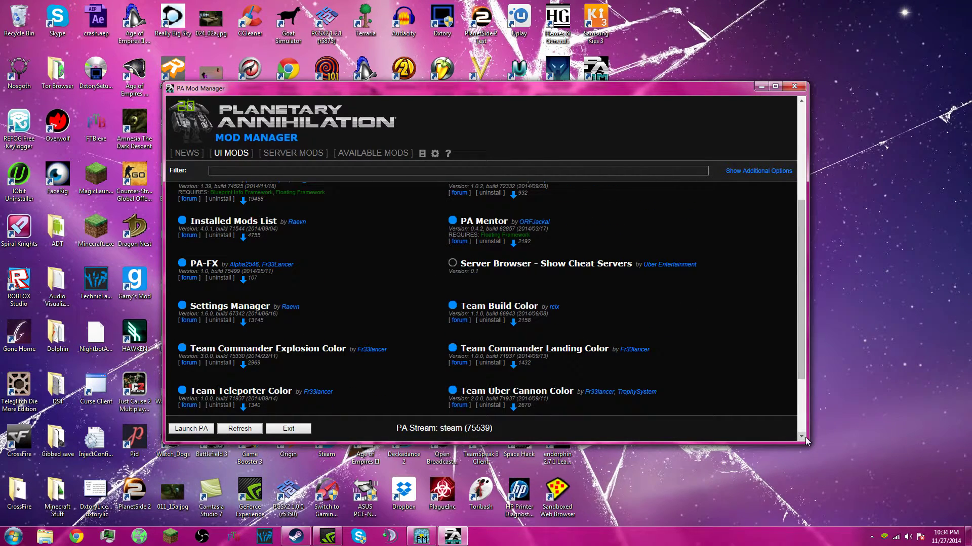
{"action": "scroll", "coordinate": [414, 272], "scroll_direction": "up", "scroll_amount": 4}
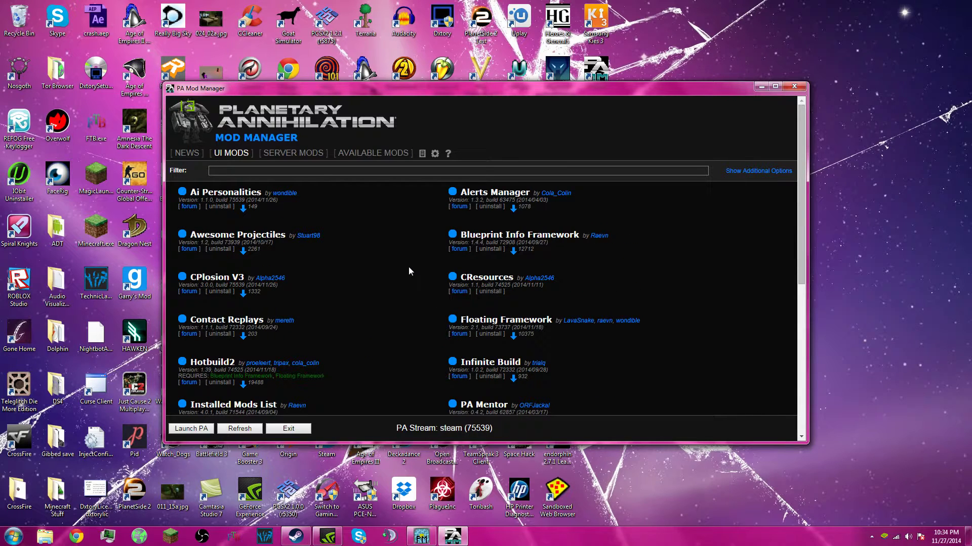
{"action": "scroll", "coordinate": [406, 266], "scroll_direction": "down", "scroll_amount": 5}
{"action": "scroll", "coordinate": [406, 269], "scroll_direction": "up", "scroll_amount": 5}
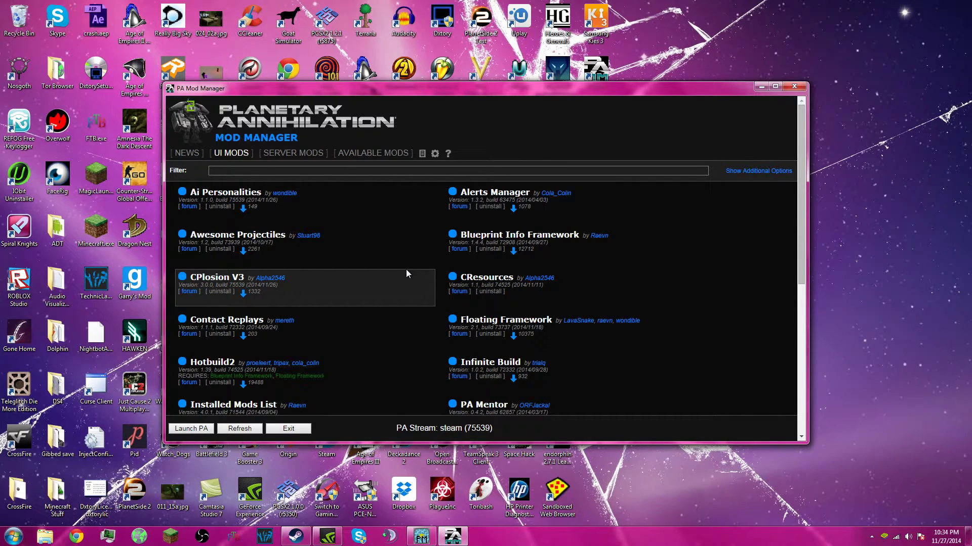
Step: Try Launch PA from News, then cycle UI Mods, Server Mods and Available Mods, ending on News
{"action": "left_click", "coordinate": [187, 153]}
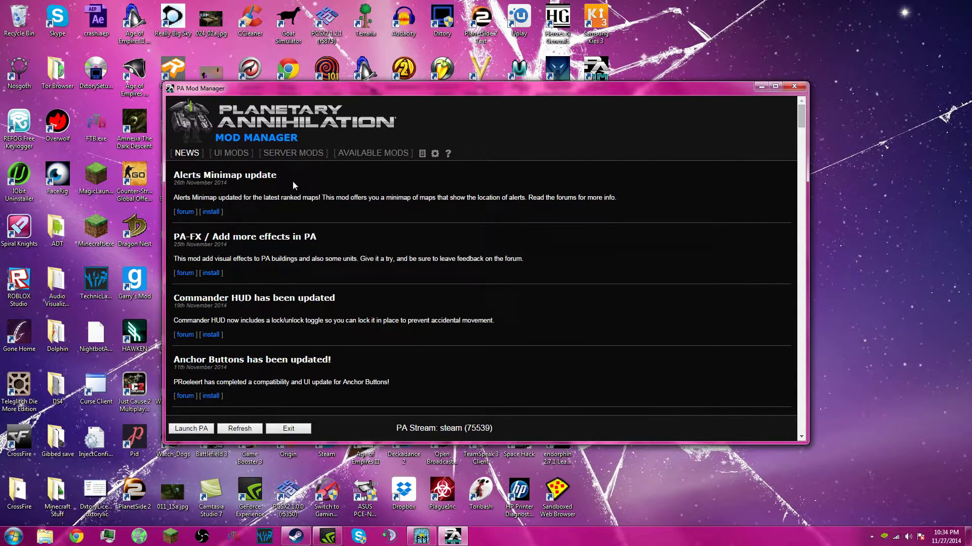
{"action": "left_click", "coordinate": [184, 430]}
{"action": "left_click", "coordinate": [240, 153]}
{"action": "left_click", "coordinate": [293, 154]}
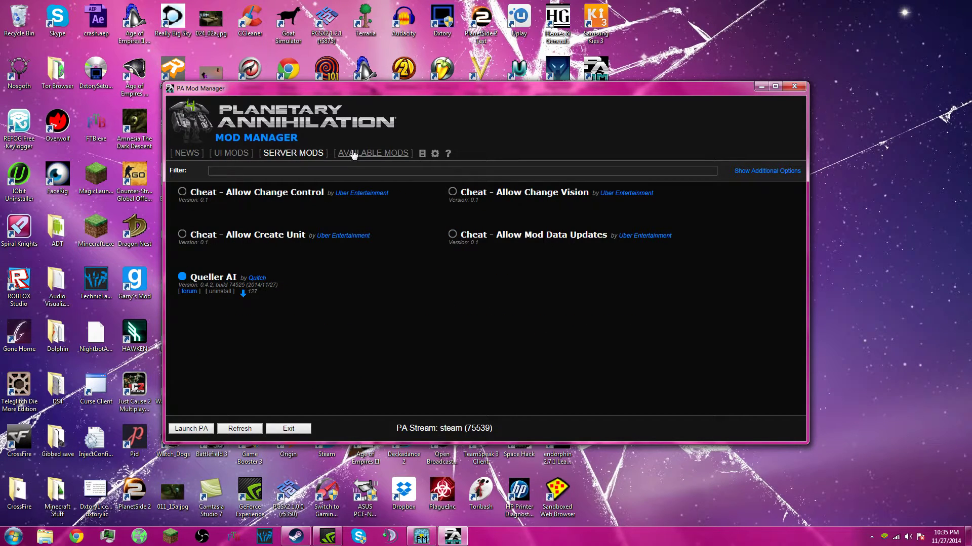
{"action": "left_click", "coordinate": [364, 153]}
{"action": "left_click", "coordinate": [231, 153]}
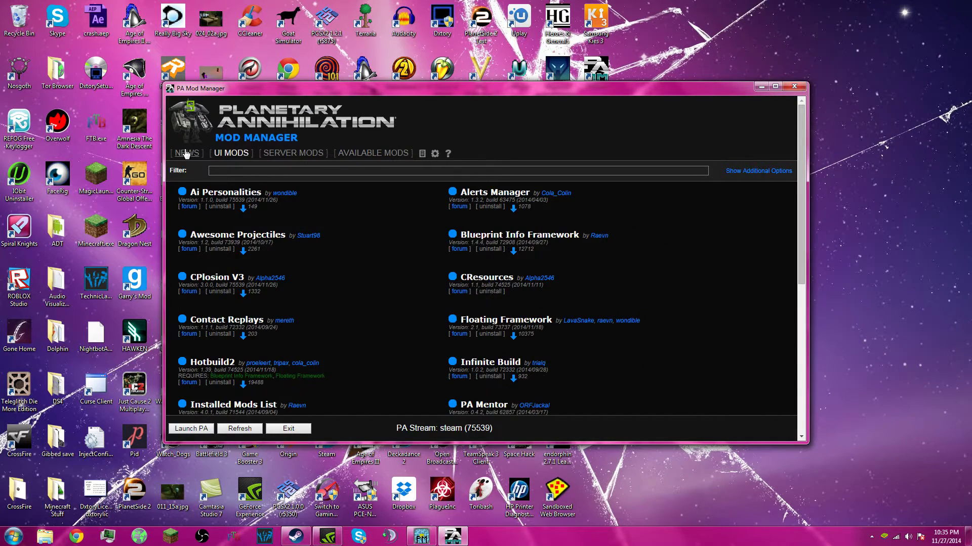
{"action": "left_click", "coordinate": [187, 153]}
{"action": "left_click", "coordinate": [233, 154]}
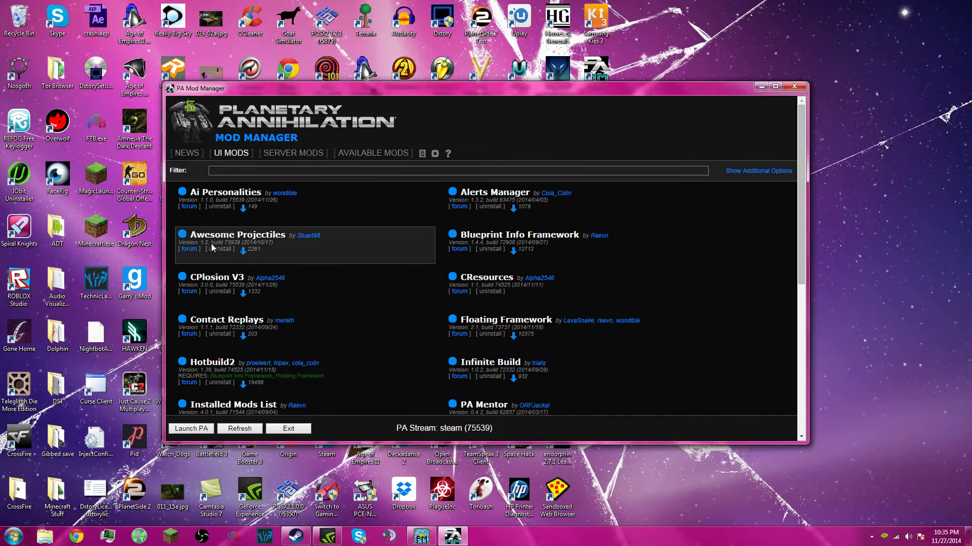
{"action": "left_click", "coordinate": [187, 156]}
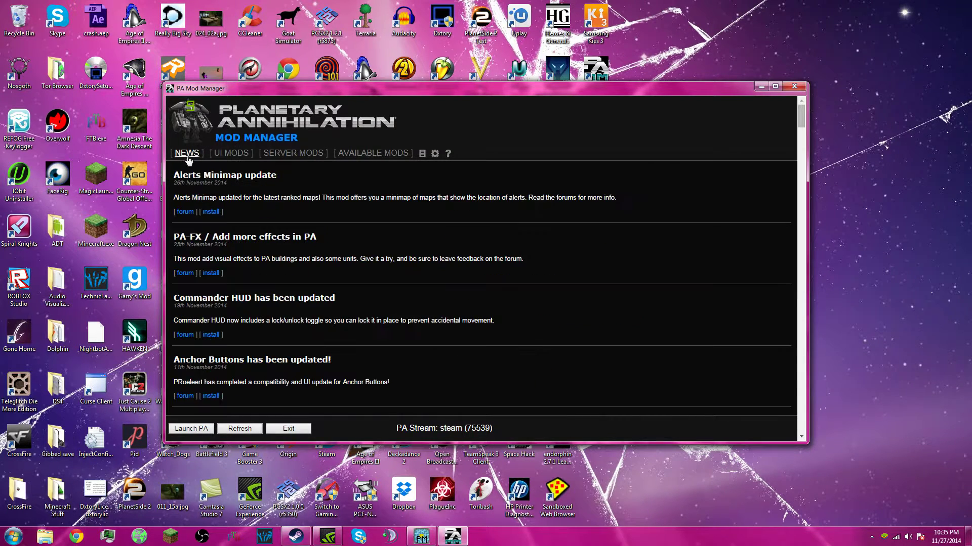
Step: Launch Planetary Annihilation with the installed mods using the Launch PA button
{"action": "left_click", "coordinate": [208, 429]}
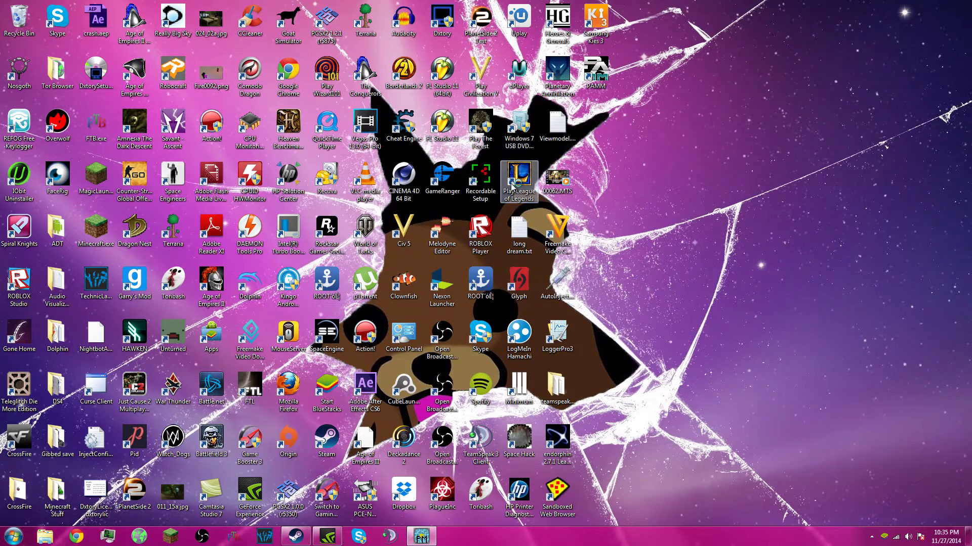